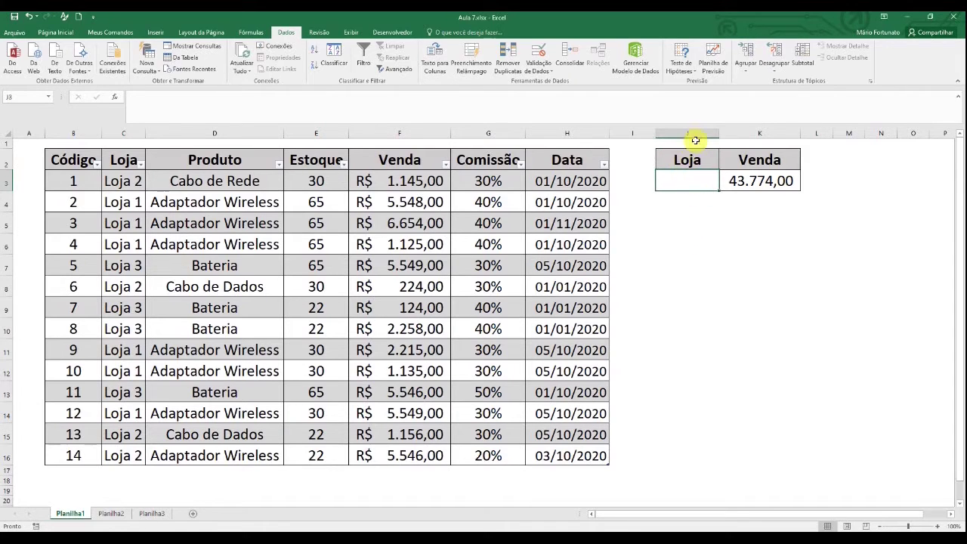
# Step: Inspect the Loja header J2 and the ranges used by the BDSOMA sales total formula
pyautogui.click(700, 163)
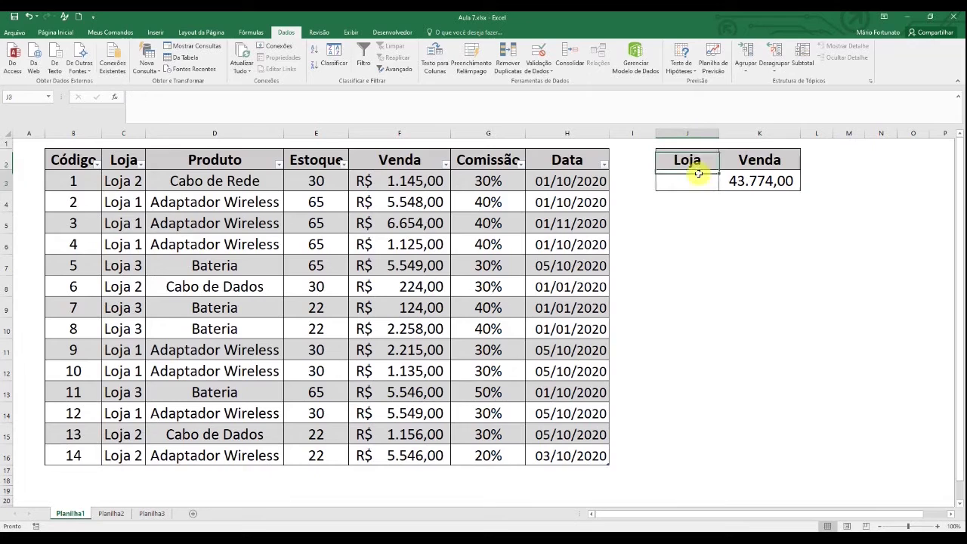
pyautogui.click(766, 182)
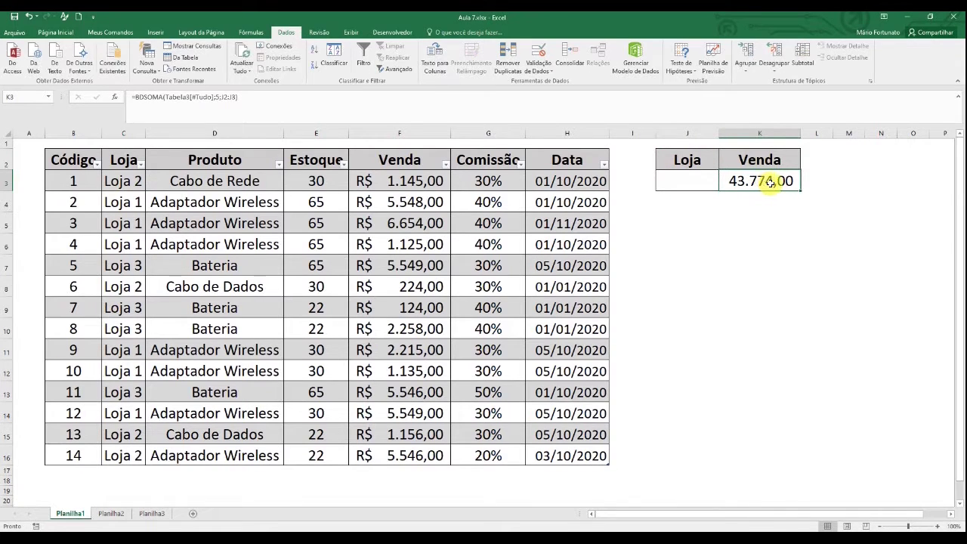
pyautogui.click(257, 97)
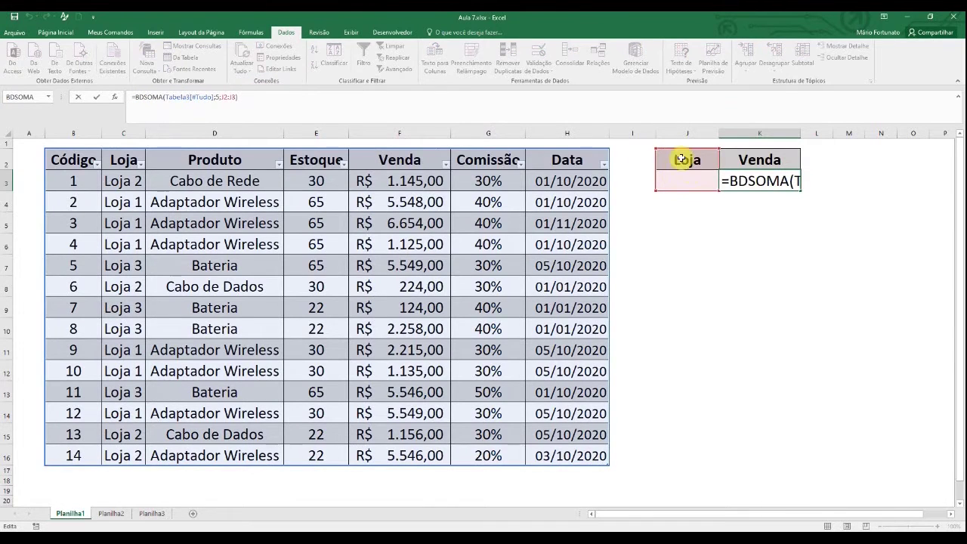
pyautogui.click(779, 237)
# Step: Enter Loja 2 in J3 and check the recalculated sales total
pyautogui.click(702, 189)
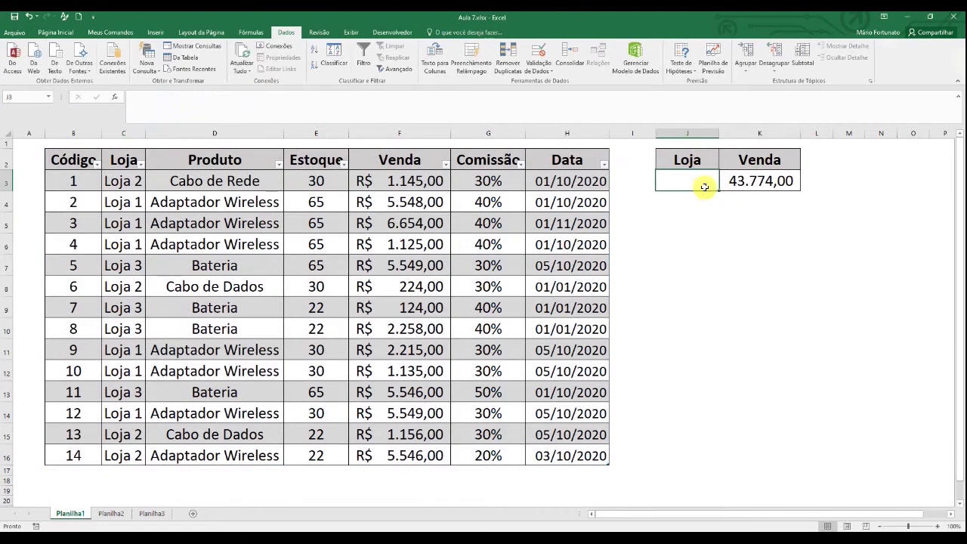
pyautogui.write('Loja 2')
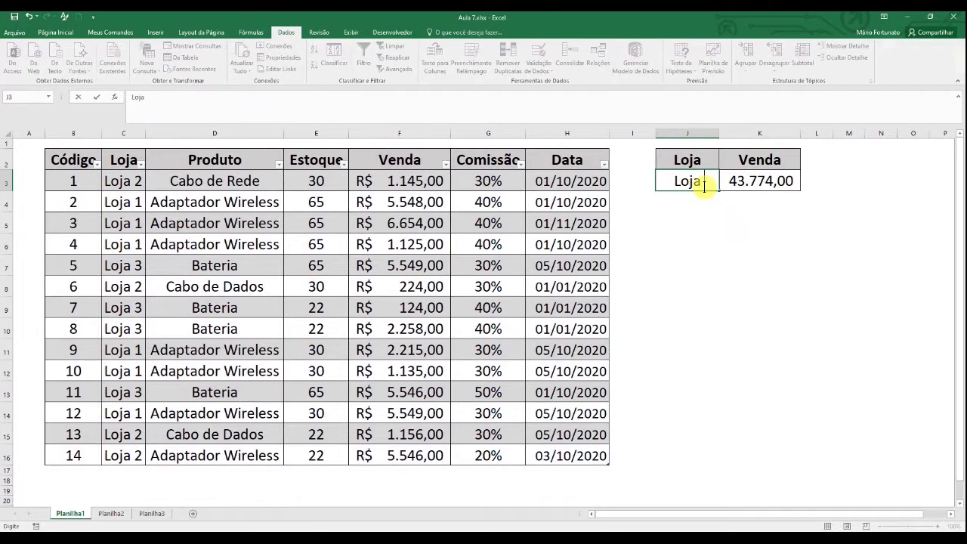
pyautogui.press('Return')
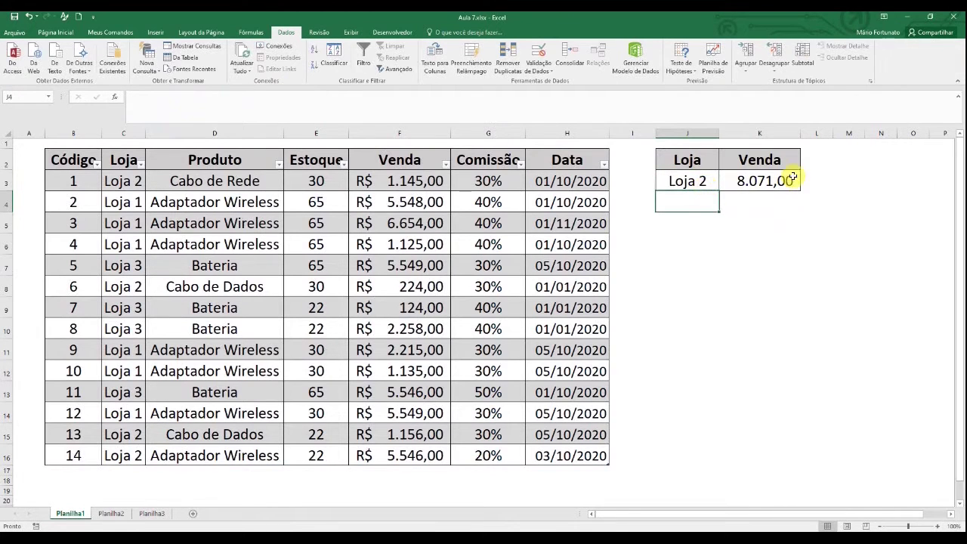
pyautogui.click(792, 180)
# Step: Change J3 to Loja 1, then clear J3 so the total covers all stores
pyautogui.click(682, 181)
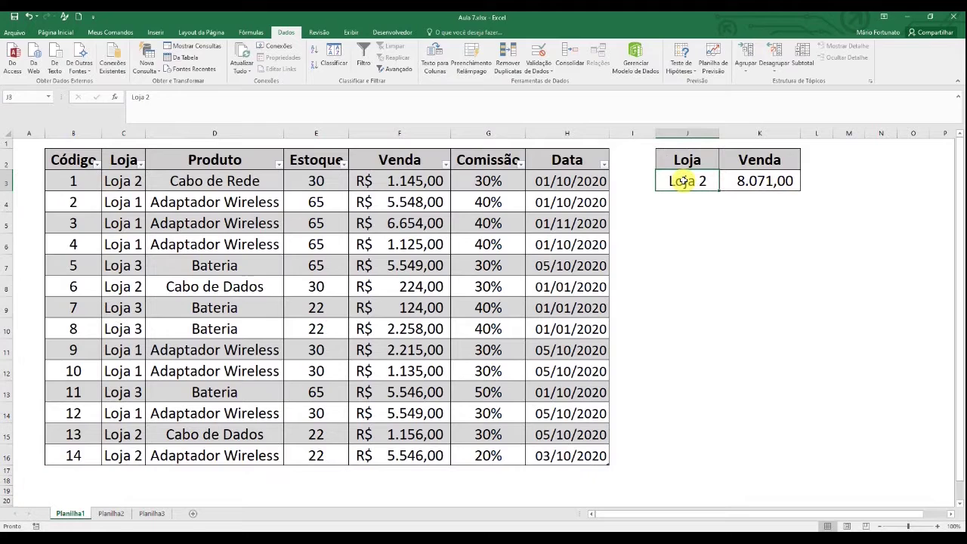
pyautogui.write('Loja 1')
pyautogui.press('Return')
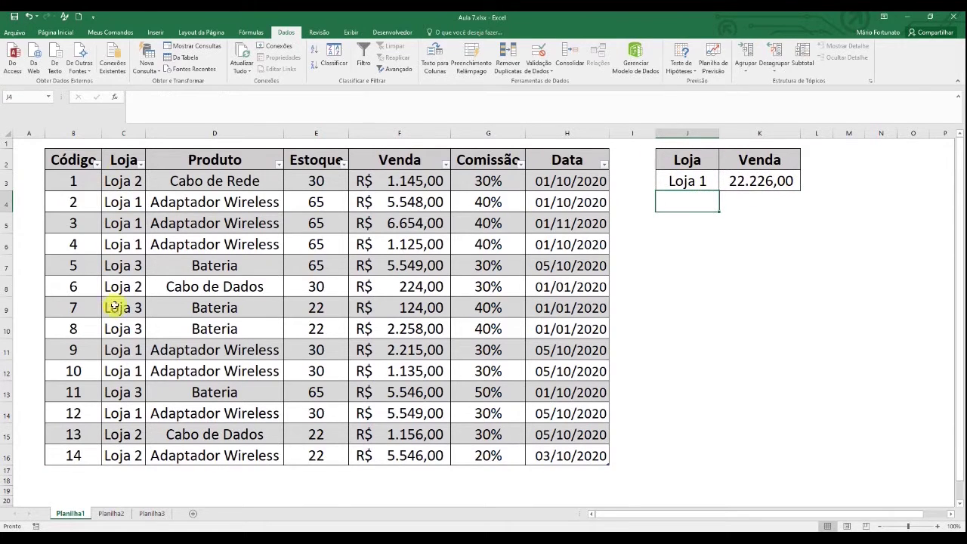
pyautogui.click(661, 180)
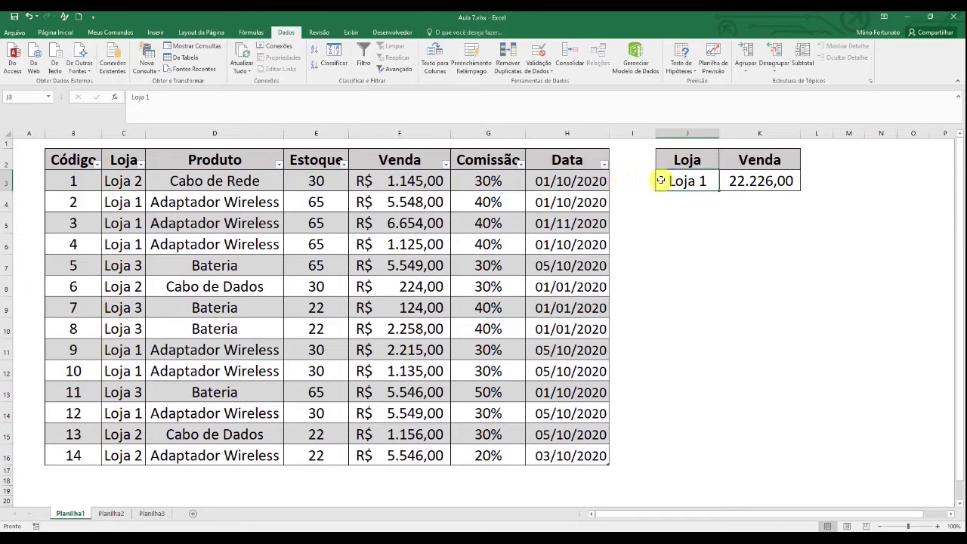
pyautogui.press('Delete')
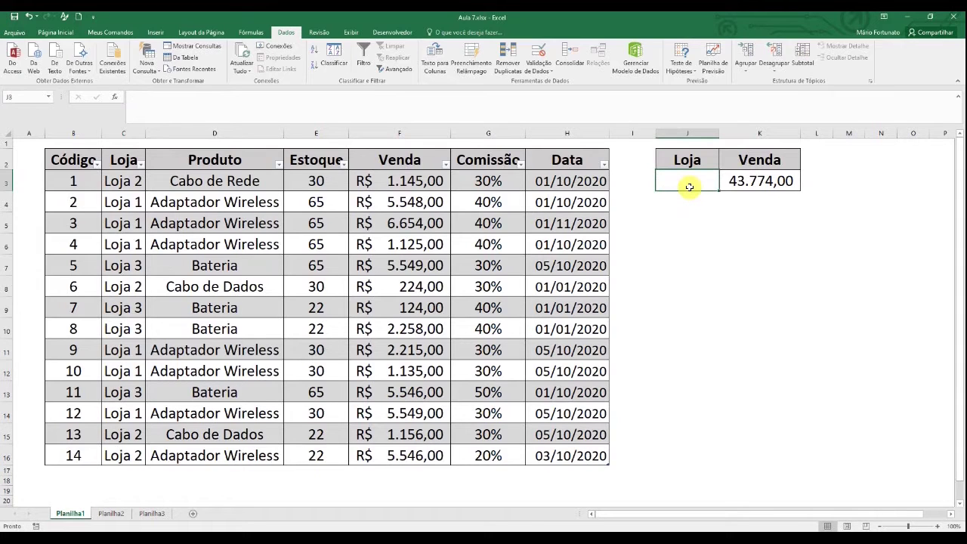
# Step: Review the sales total cell K3, then select the Loja cell J3
pyautogui.click(743, 186)
pyautogui.moveTo(722, 179)
pyautogui.mouseDown()
pyautogui.moveTo(708, 179)
pyautogui.moveTo(733, 179)
pyautogui.mouseUp()
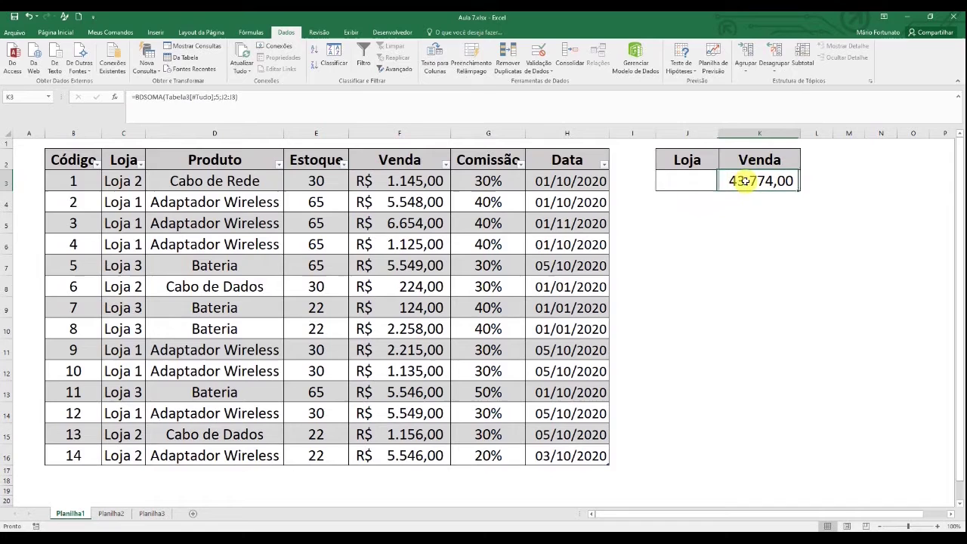
pyautogui.click(700, 182)
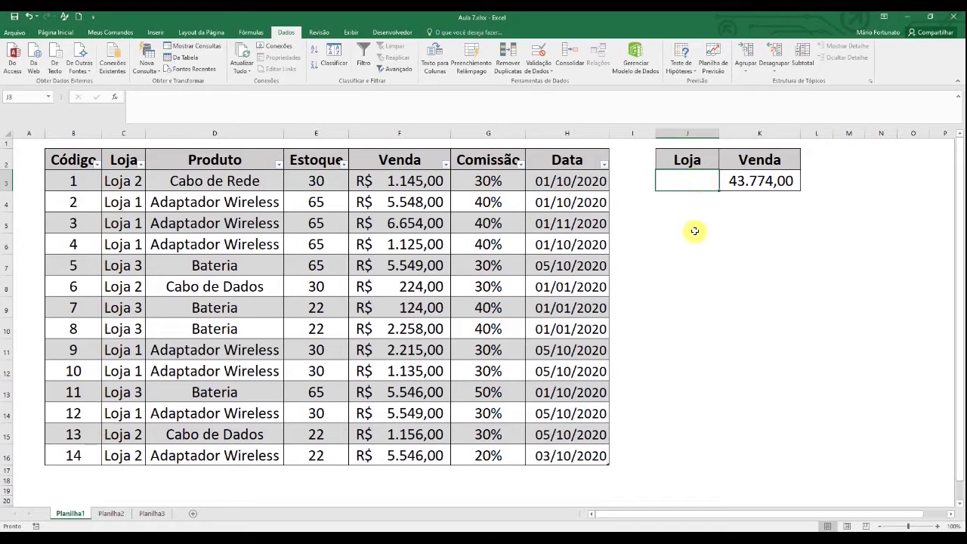
pyautogui.click(695, 231)
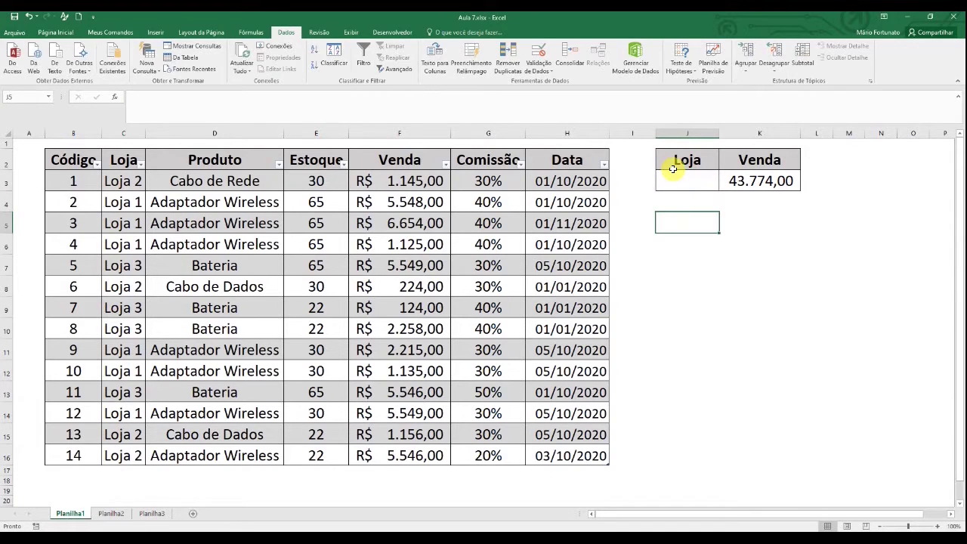
pyautogui.click(683, 178)
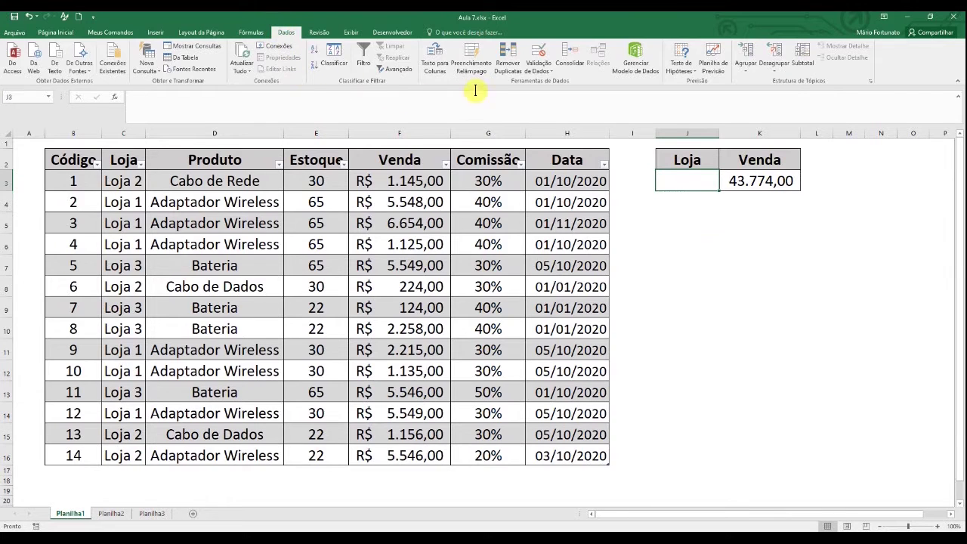
# Step: Open Validação de Dados for J3, set Permitir to Lista, and collapse it to pick the source
pyautogui.click(538, 57)
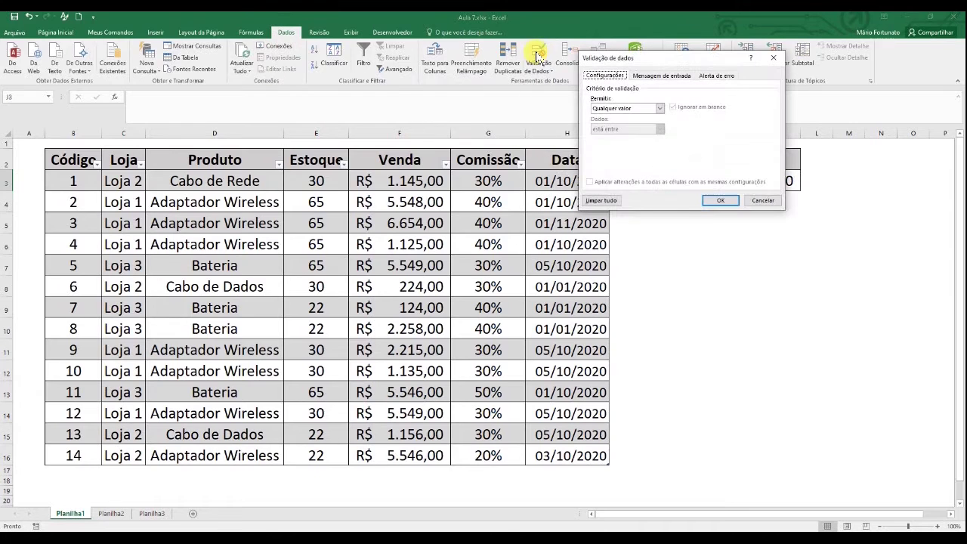
pyautogui.moveTo(662, 63); pyautogui.dragTo(414, 76)
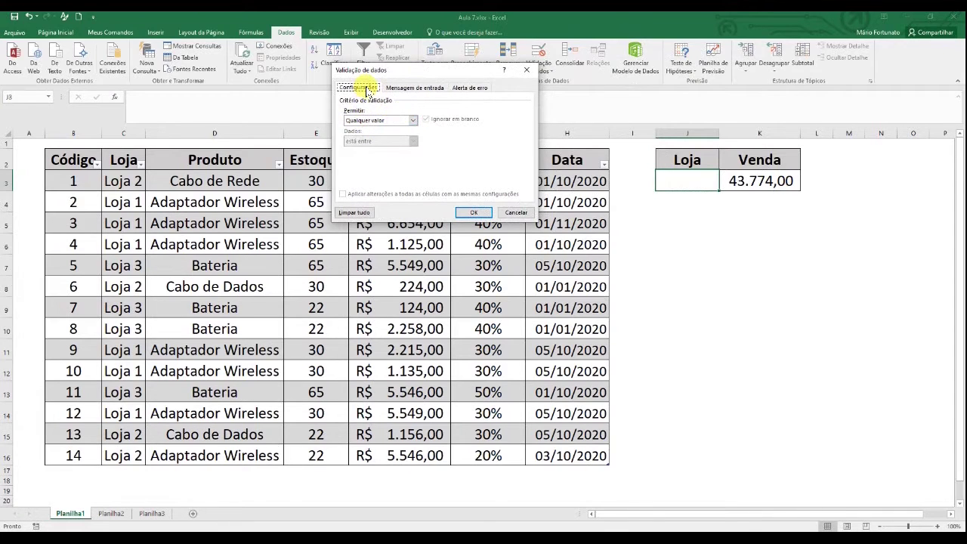
pyautogui.click(413, 121)
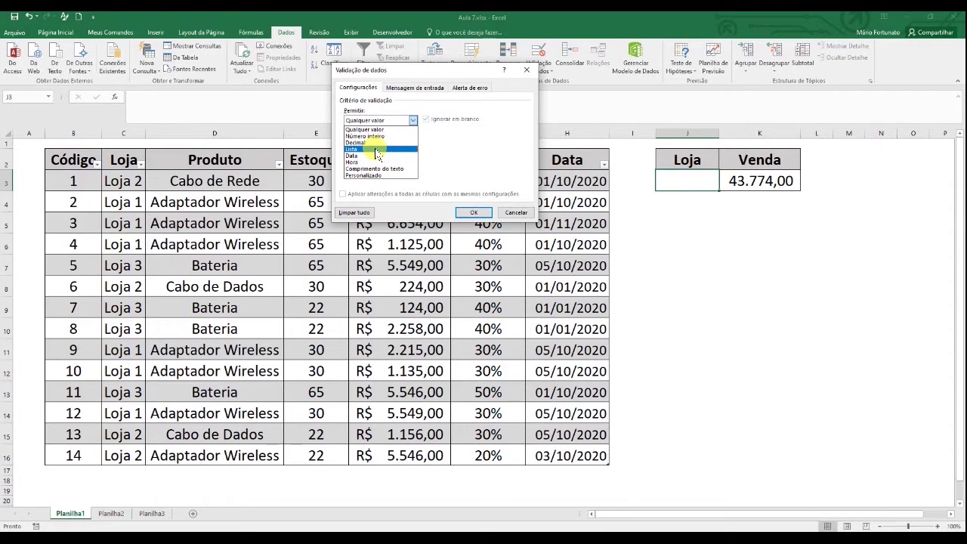
pyautogui.click(376, 151)
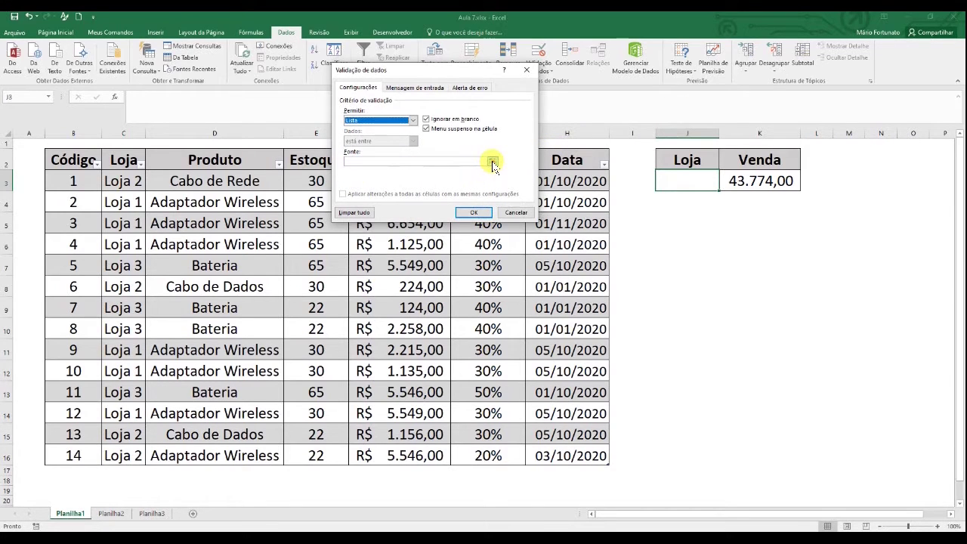
pyautogui.click(492, 165)
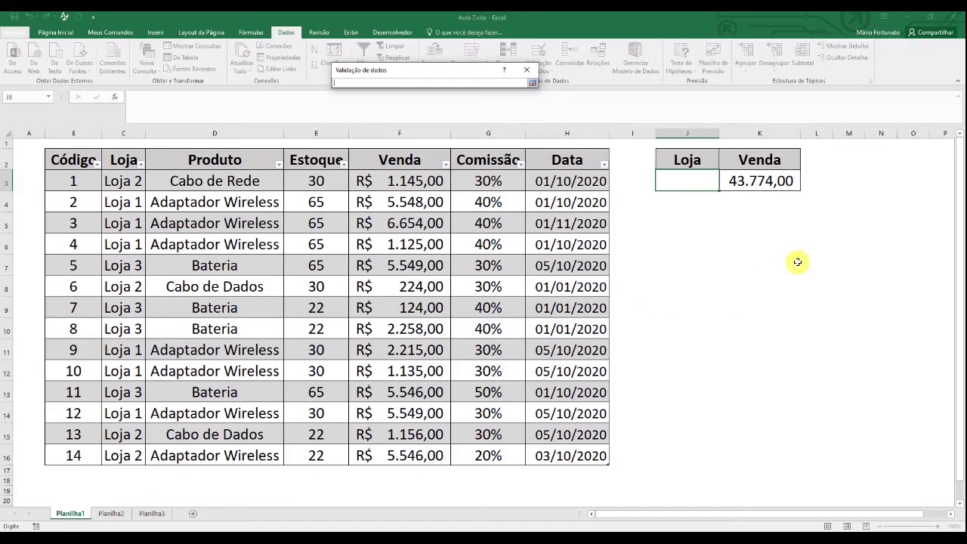
# Step: Use =$M$2:$M$4 as the list source and apply the drop-down validation to J3
pyautogui.click(850, 156)
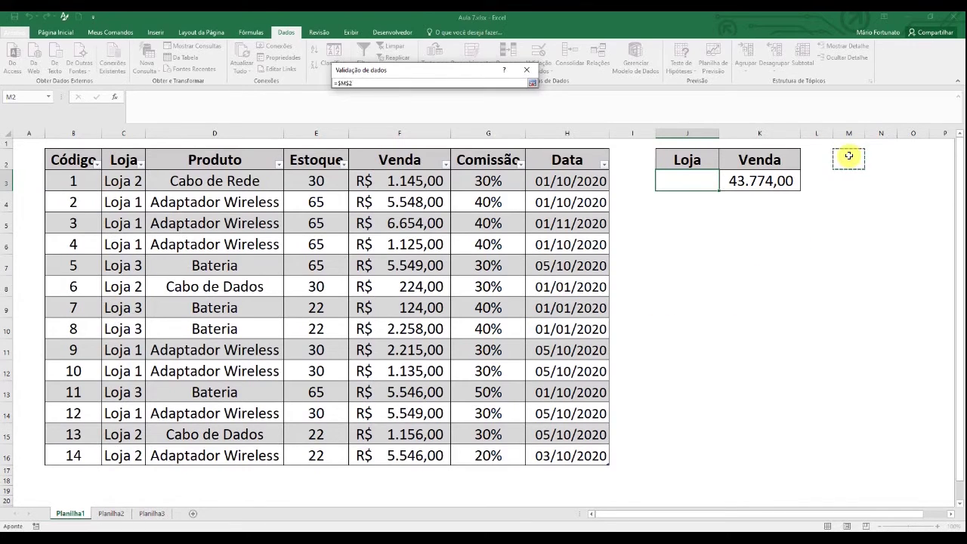
pyautogui.moveTo(849, 155); pyautogui.dragTo(844, 199)
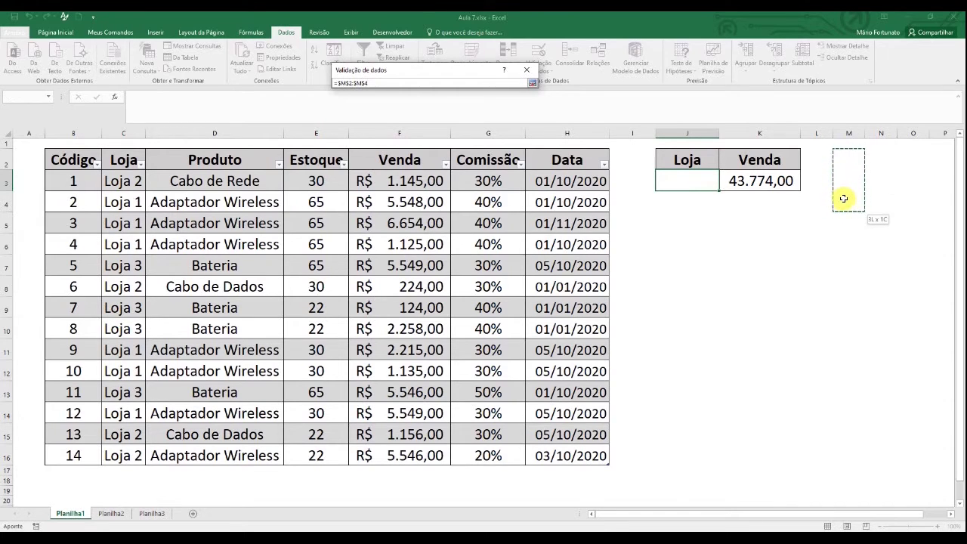
pyautogui.moveTo(844, 199); pyautogui.dragTo(844, 199)
pyautogui.press('Return')
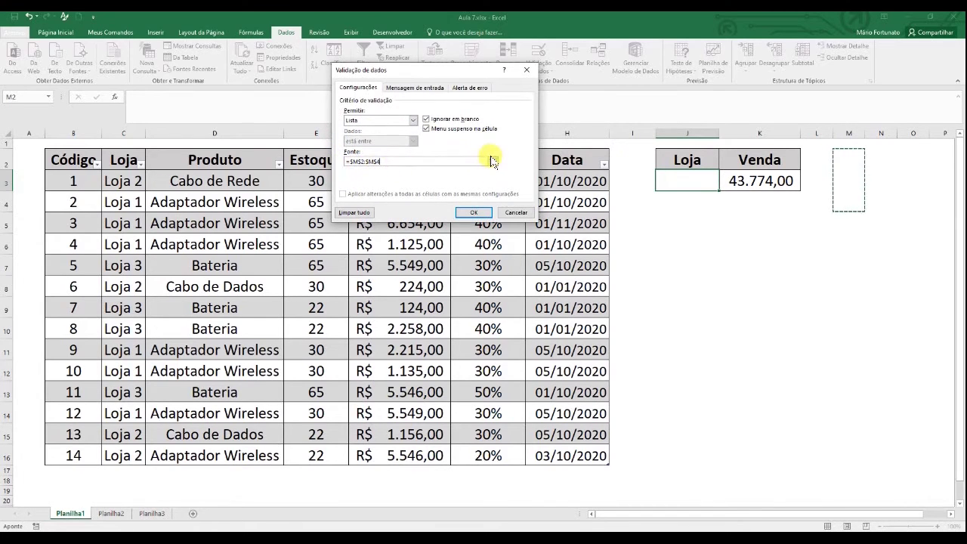
pyautogui.click(471, 213)
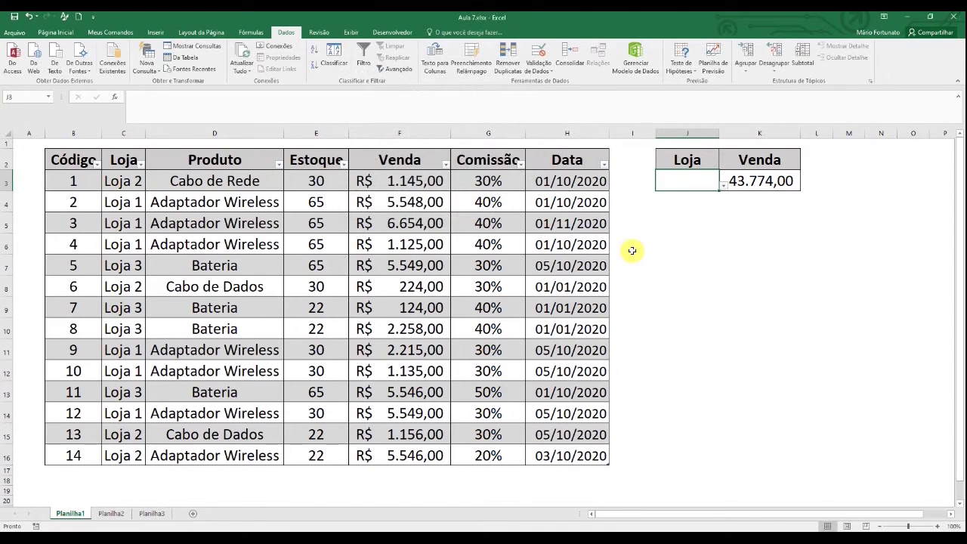
pyautogui.click(723, 191)
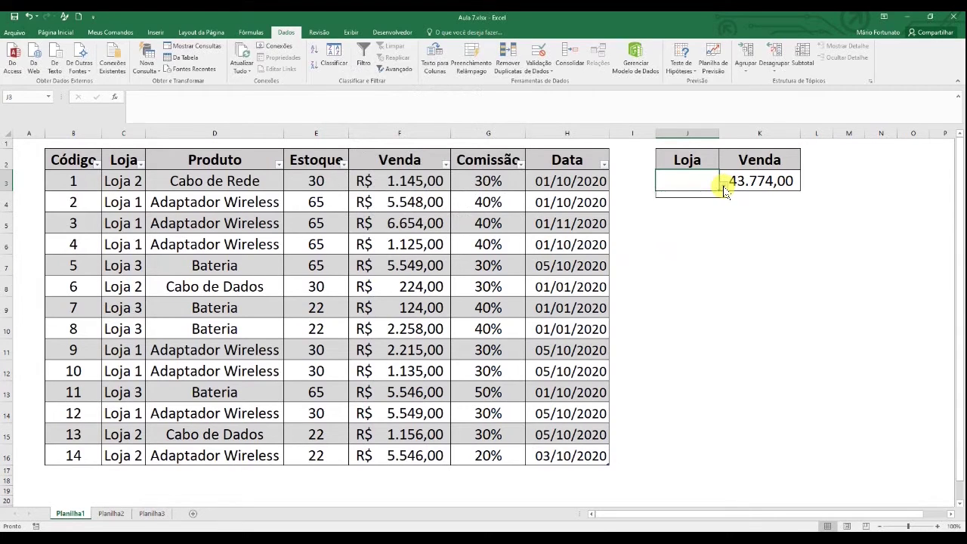
pyautogui.click(723, 190)
pyautogui.click(723, 190)
pyautogui.click(723, 191)
pyautogui.click(723, 190)
pyautogui.click(723, 190)
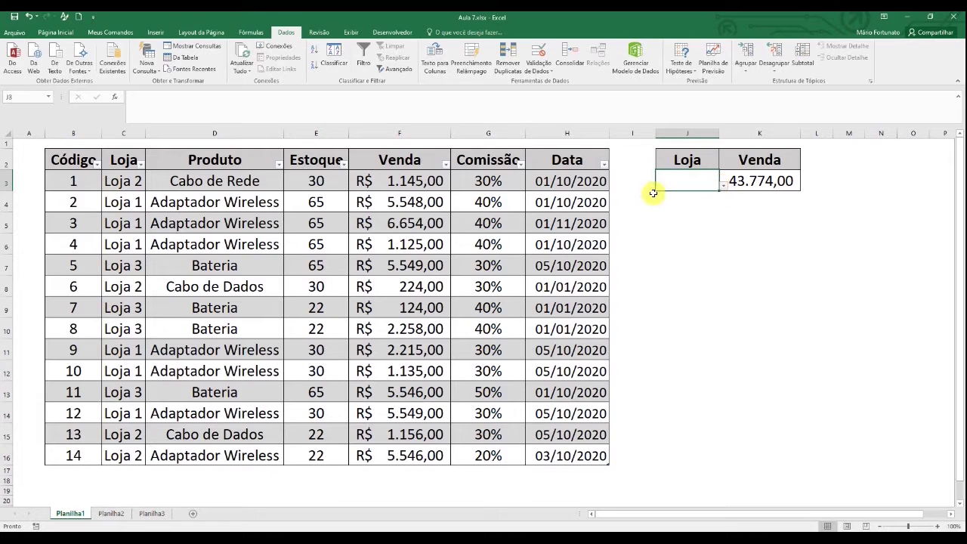
pyautogui.click(854, 155)
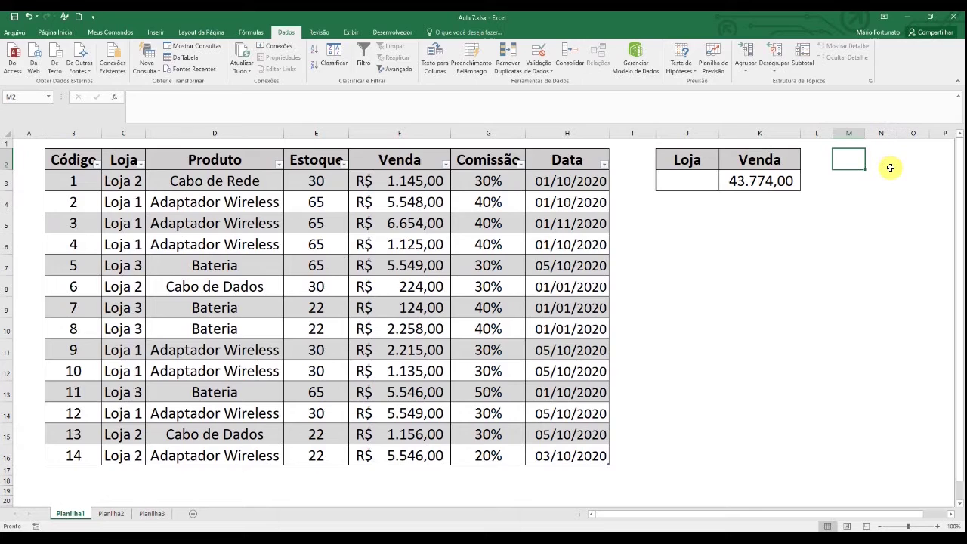
# Step: Type Loja 1, Loja 2 and Loja 3 into M2, M3 and M4, then select M2:M4
pyautogui.write('Lo')
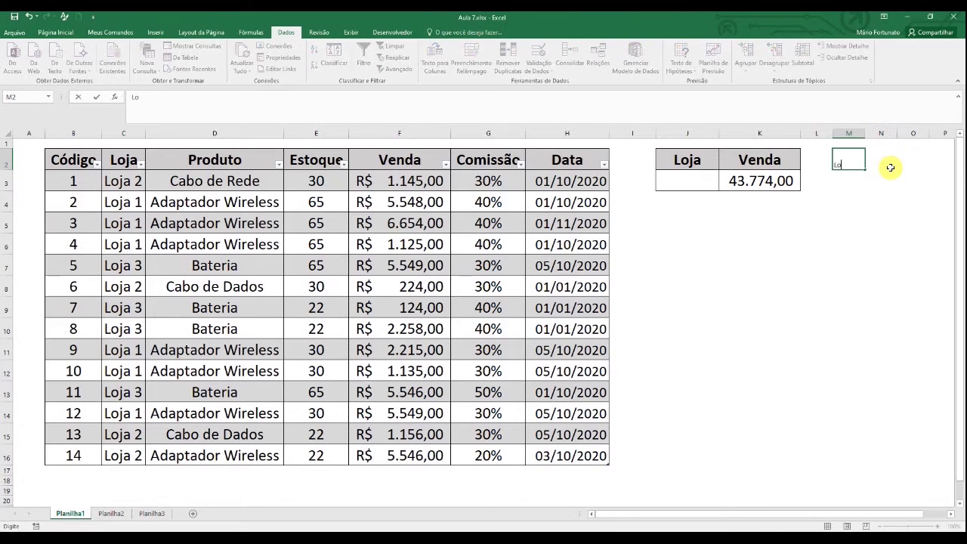
pyautogui.write('k')
pyautogui.press('BackSpace')
pyautogui.write('ja 1')
pyautogui.press('Return')
pyautogui.write('Lo')
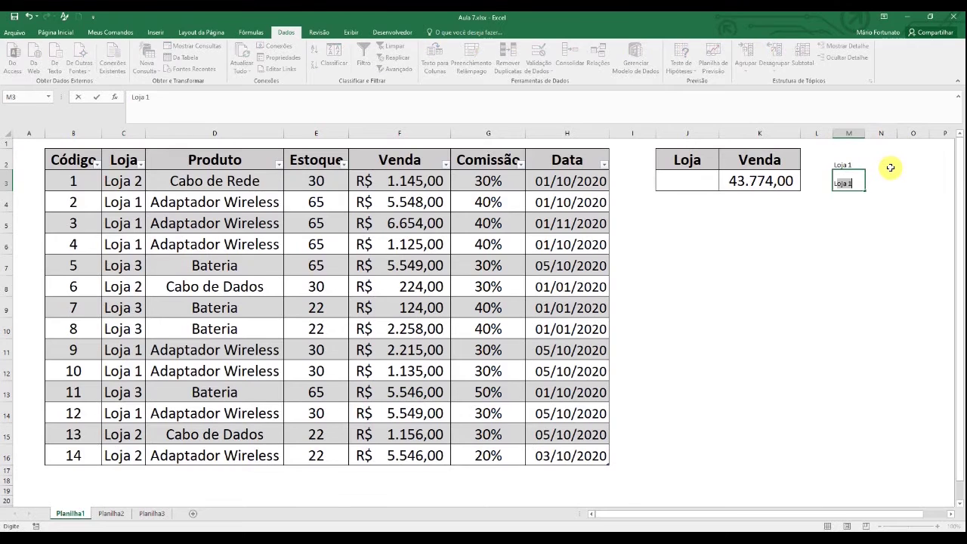
pyautogui.write('ja 12')
pyautogui.press('Return')
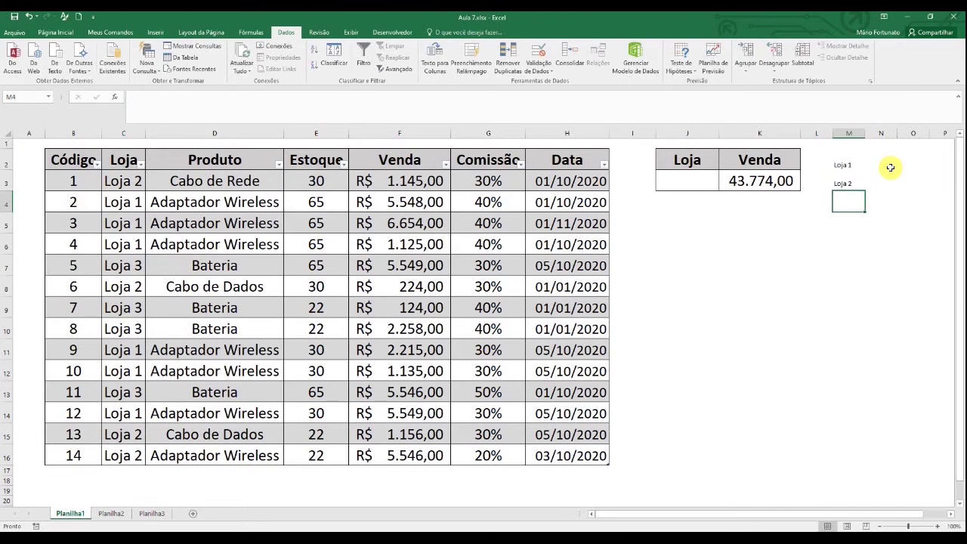
pyautogui.write('Loja 3')
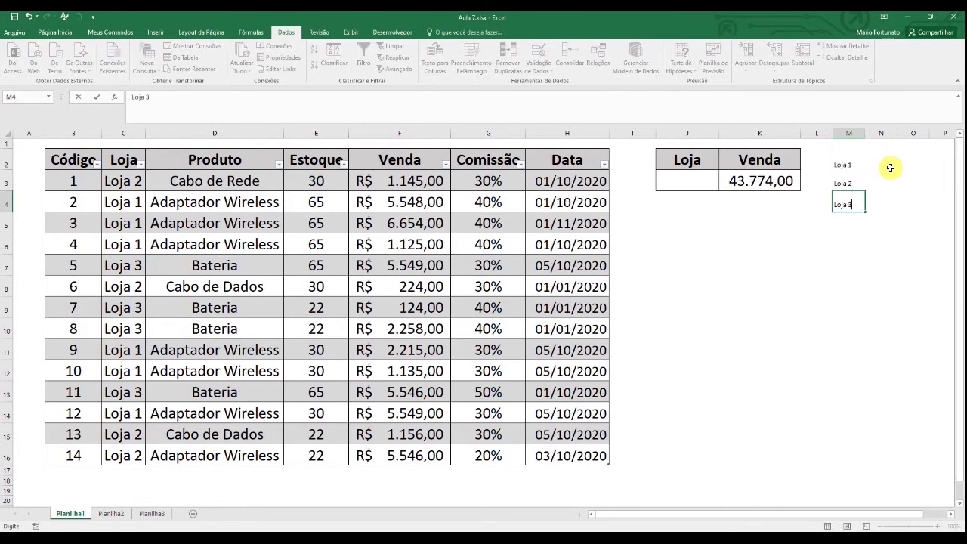
pyautogui.press('Return')
pyautogui.moveTo(851, 164); pyautogui.dragTo(854, 206)
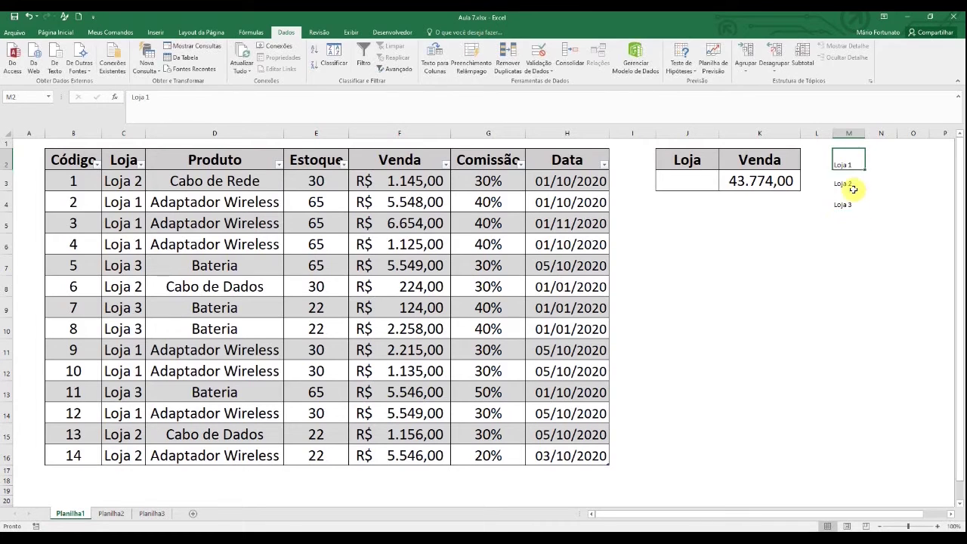
# Step: Pick Loja 3 from J3's drop-down list to check the Venda total
pyautogui.click(682, 284)
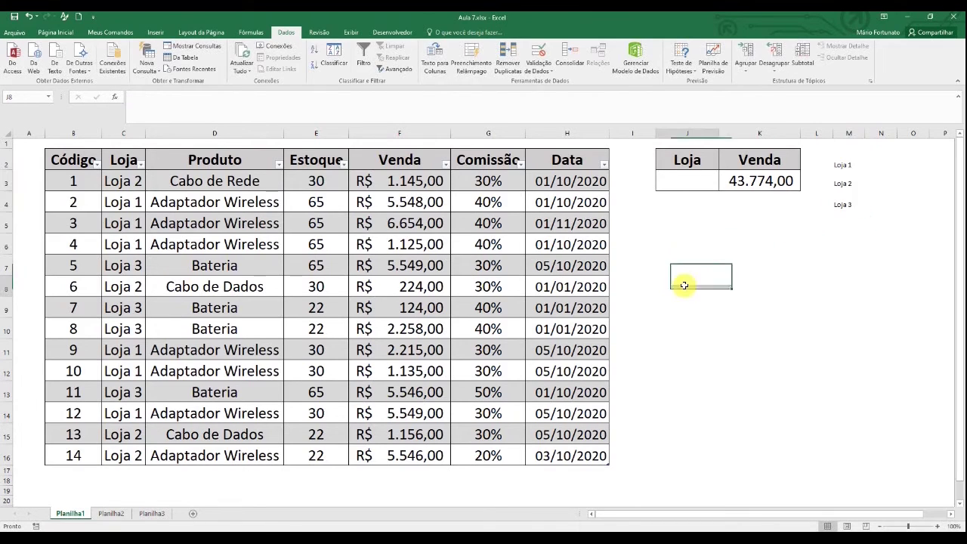
pyautogui.click(672, 184)
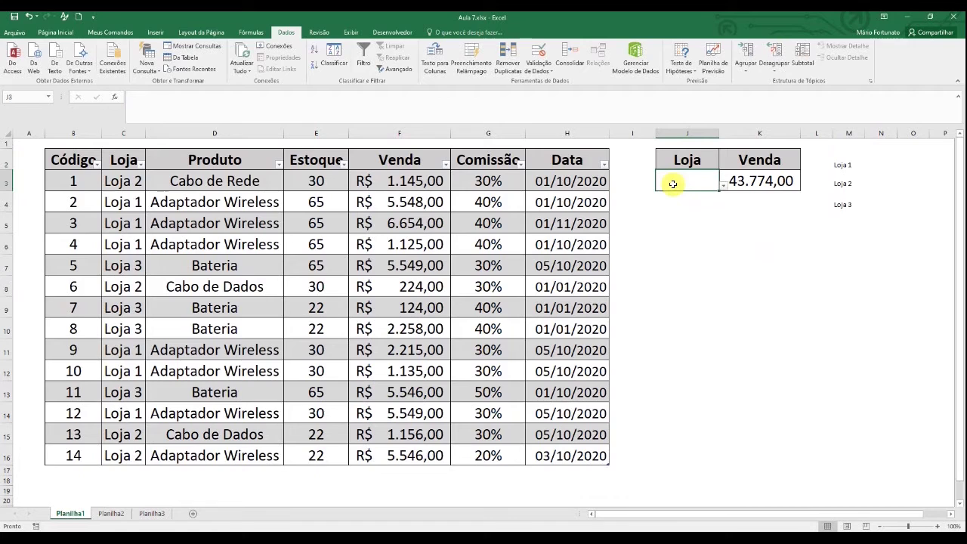
pyautogui.click(724, 186)
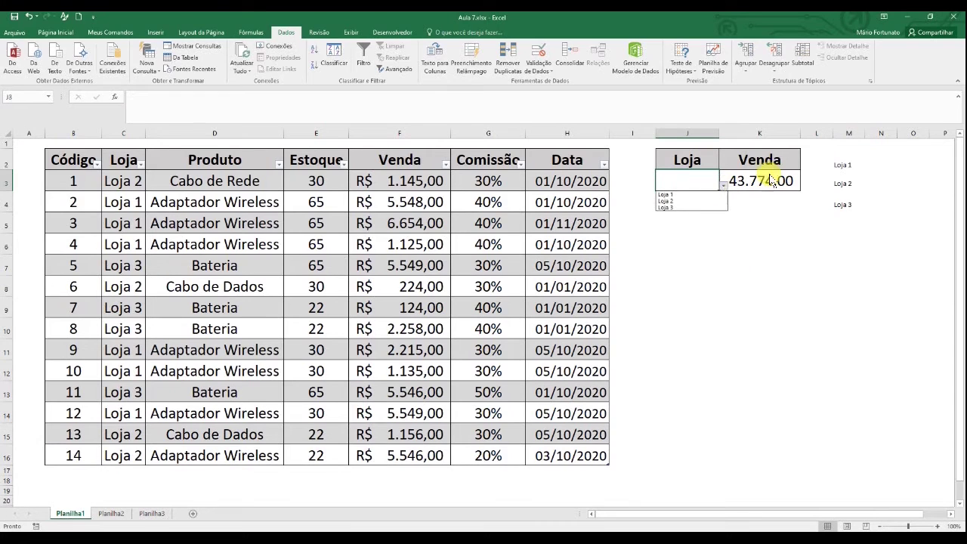
pyautogui.click(677, 208)
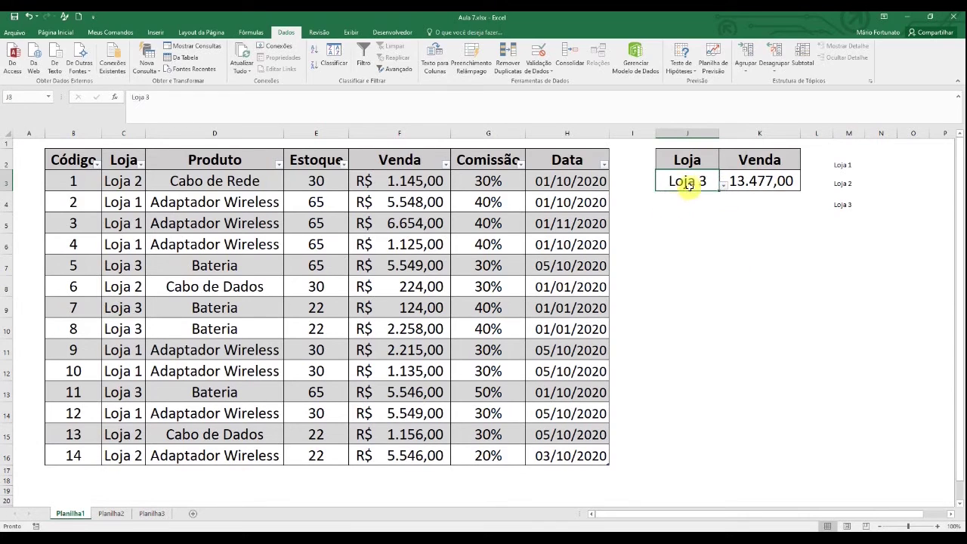
pyautogui.click(746, 205)
pyautogui.click(706, 235)
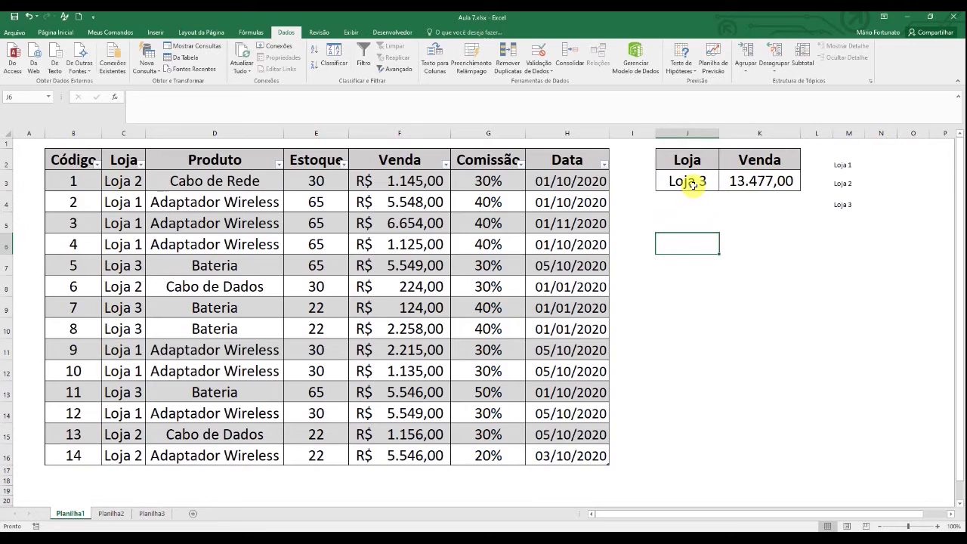
# Step: Switch J3 to Loja 2, then Loja 1, bringing the Venda total to 22.226,00
pyautogui.click(684, 182)
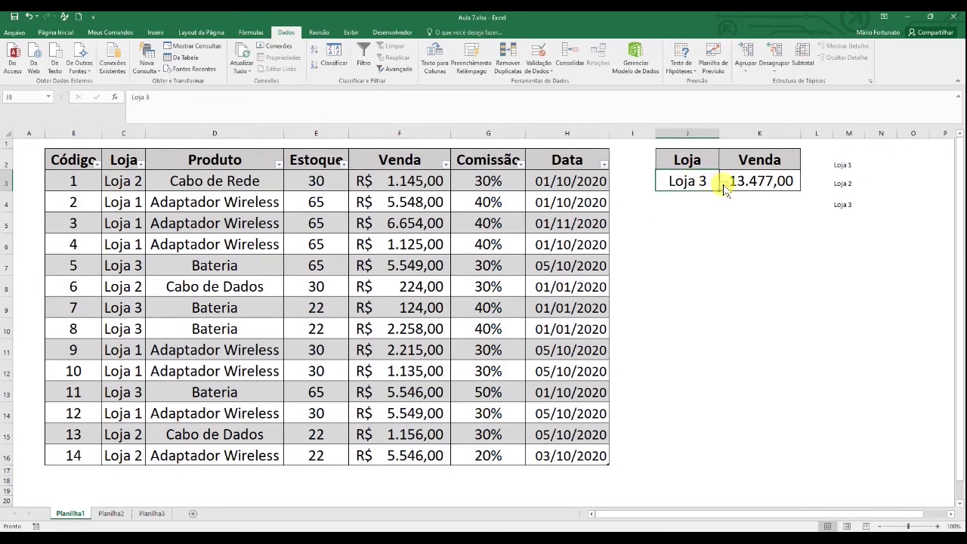
pyautogui.click(723, 185)
pyautogui.click(668, 202)
pyautogui.click(724, 185)
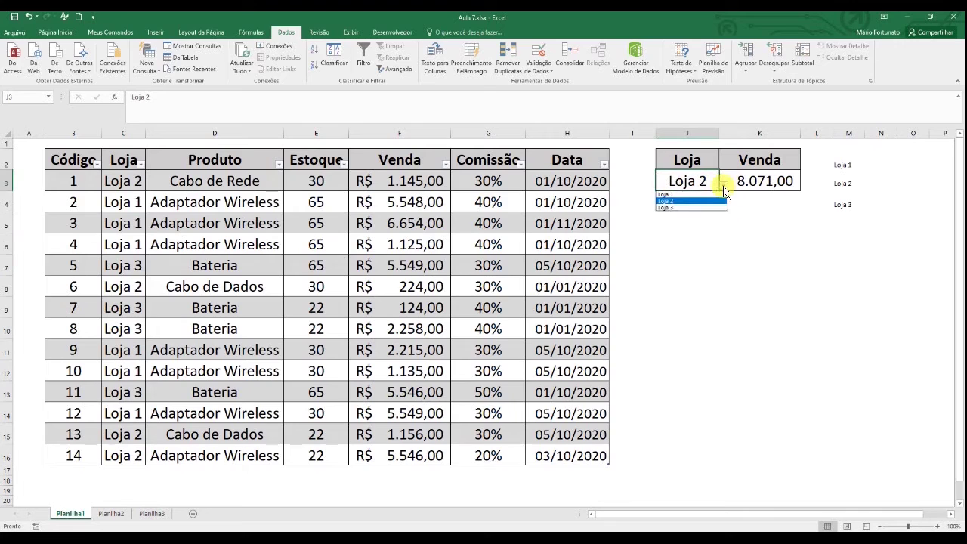
pyautogui.click(671, 196)
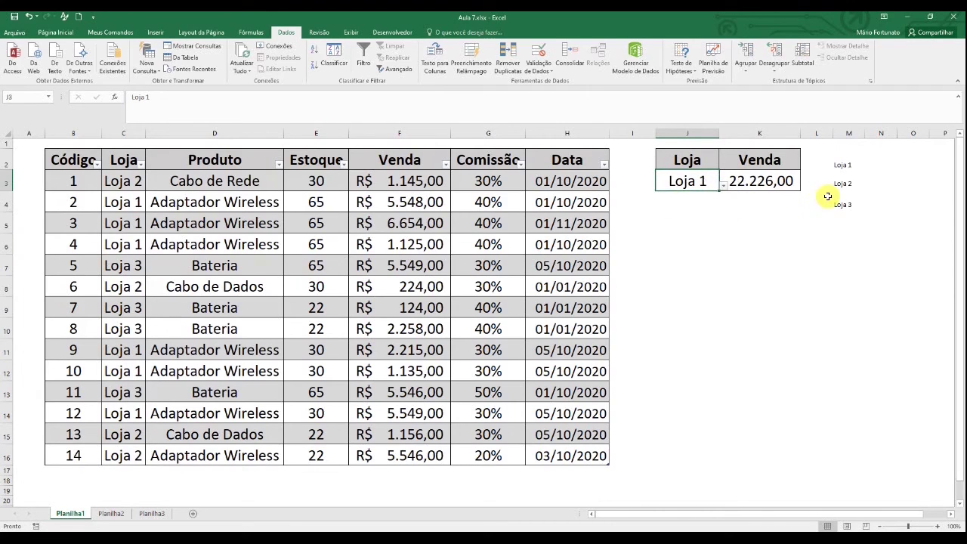
pyautogui.click(714, 230)
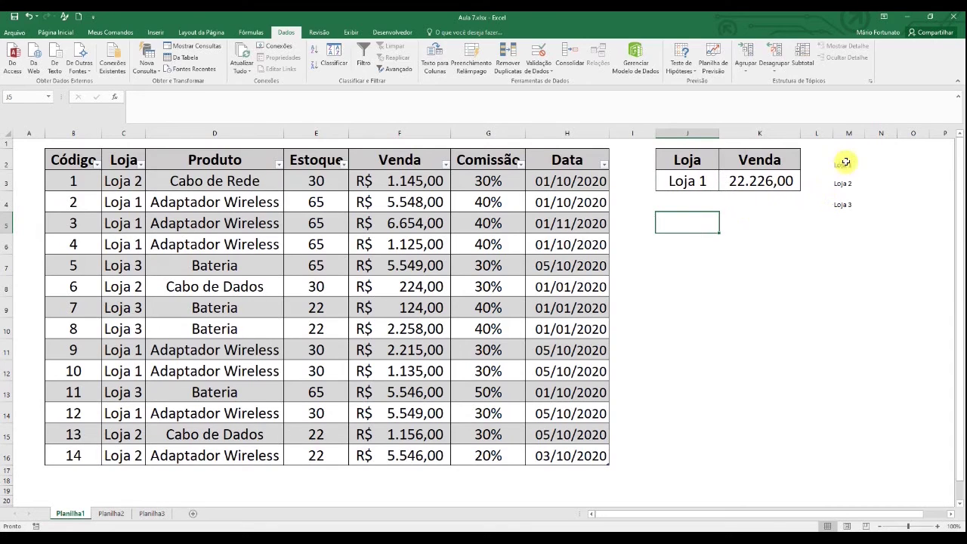
# Step: Hide column M containing the Loja 1 to Loja 3 store names
pyautogui.moveTo(840, 163)
pyautogui.mouseDown()
pyautogui.moveTo(840, 219)
pyautogui.moveTo(844, 201)
pyautogui.mouseUp()
pyautogui.click(896, 151)
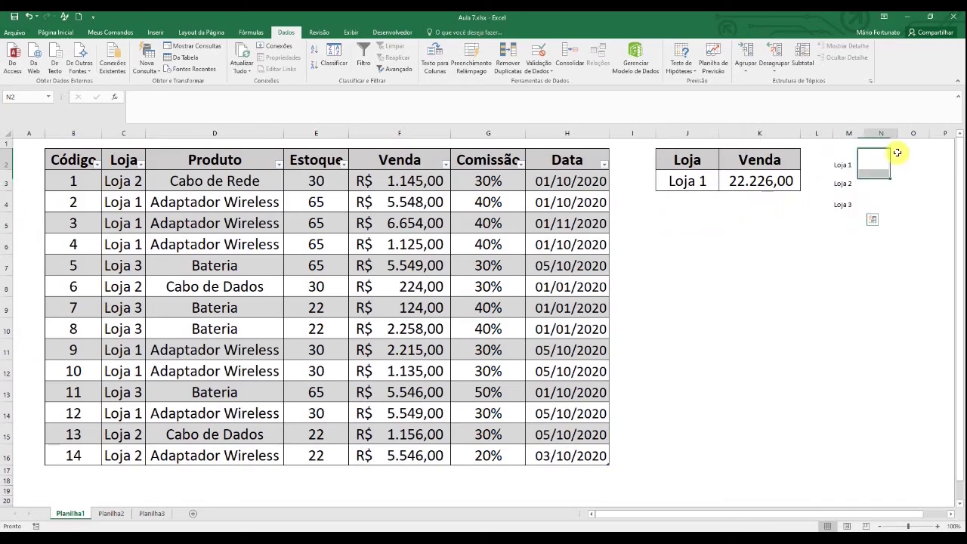
pyautogui.click(847, 156)
pyautogui.moveTo(847, 156); pyautogui.dragTo(844, 207)
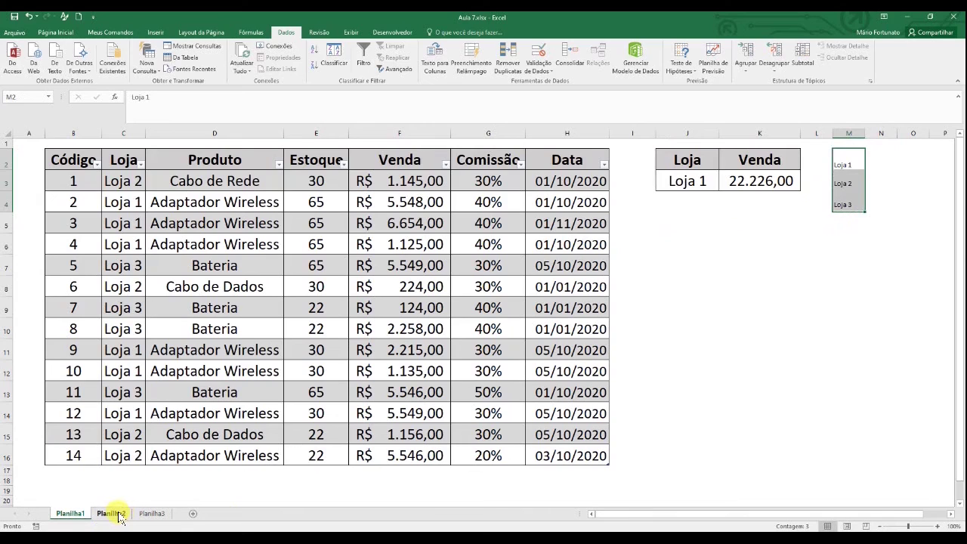
pyautogui.click(680, 224)
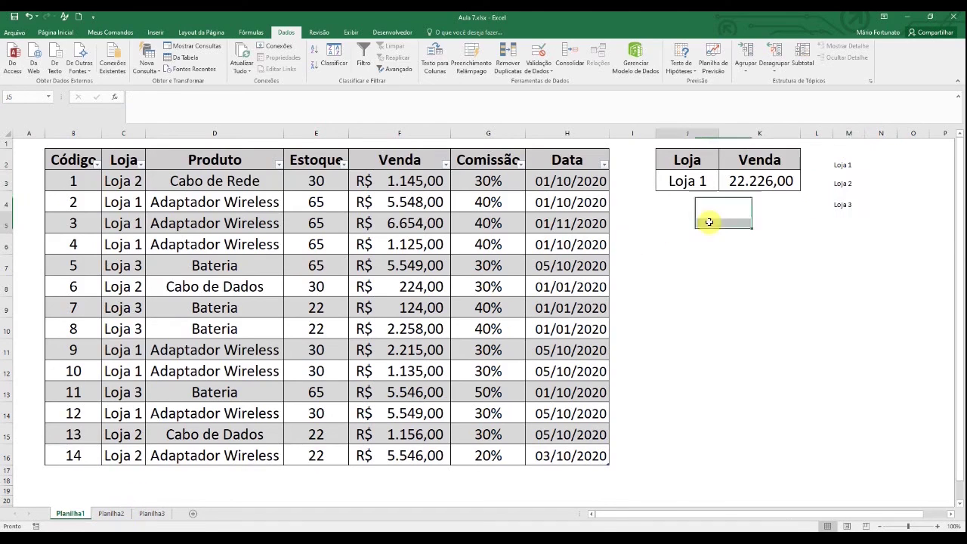
pyautogui.rightClick(849, 133)
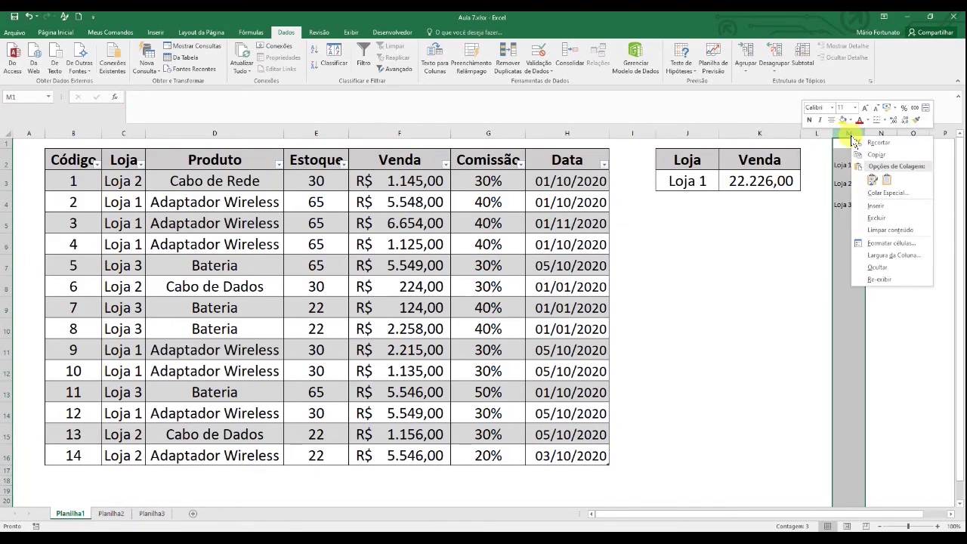
pyautogui.click(877, 269)
pyautogui.click(660, 266)
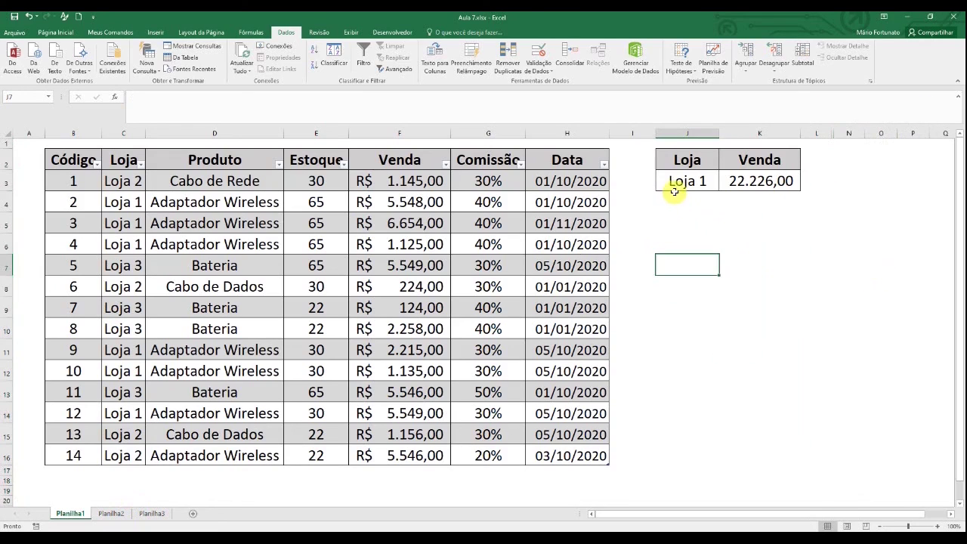
# Step: Choose Loja 2 from J3's drop-down, giving a Venda total of 8.071,00
pyautogui.click(674, 185)
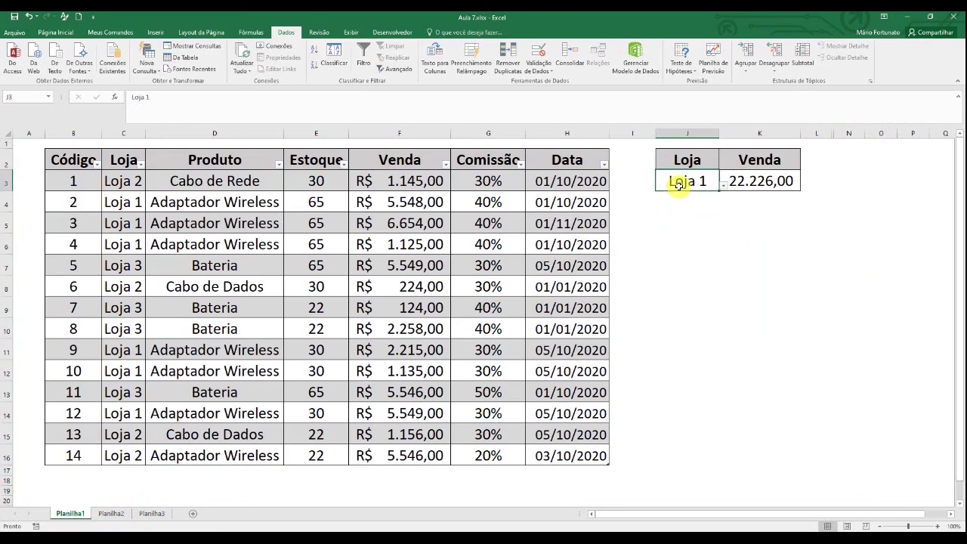
pyautogui.click(723, 184)
pyautogui.click(710, 201)
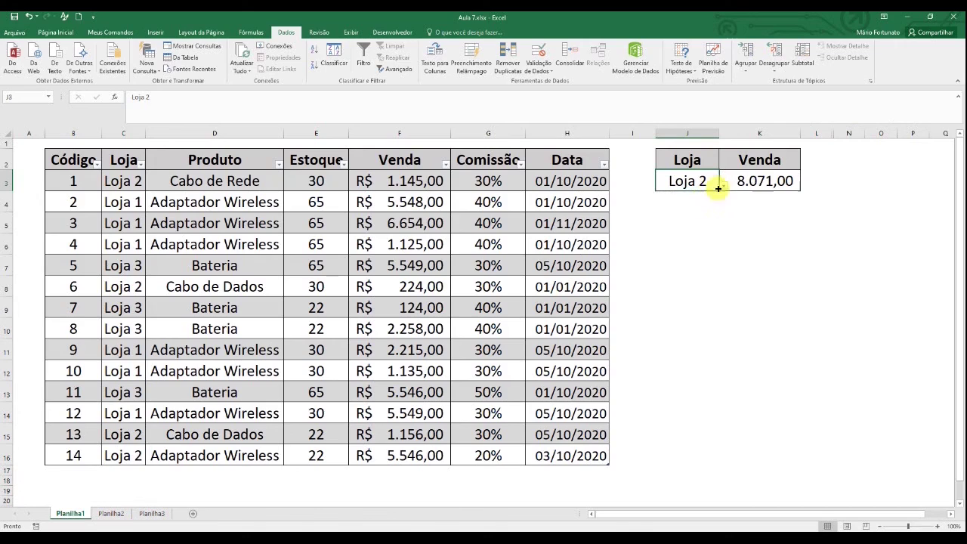